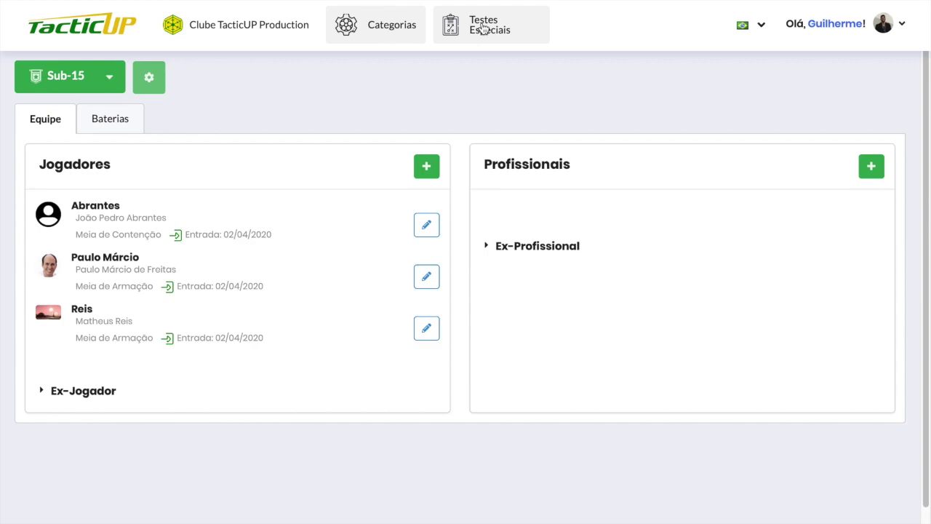
# Step: Open the special tests list and set it to show 50 tests per page
pyautogui.click(484, 27)
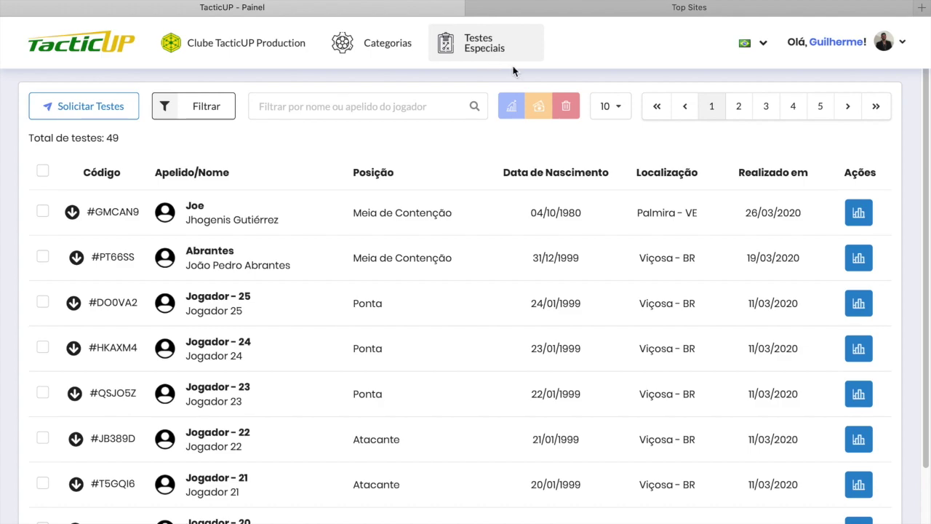
pyautogui.scroll(-3, 598, 263)
pyautogui.scroll(3, 598, 259)
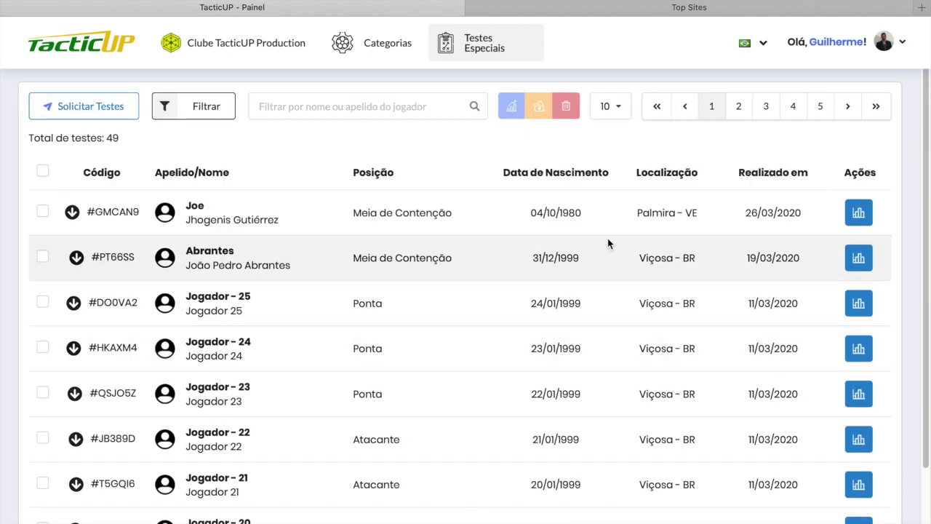
pyautogui.click(615, 109)
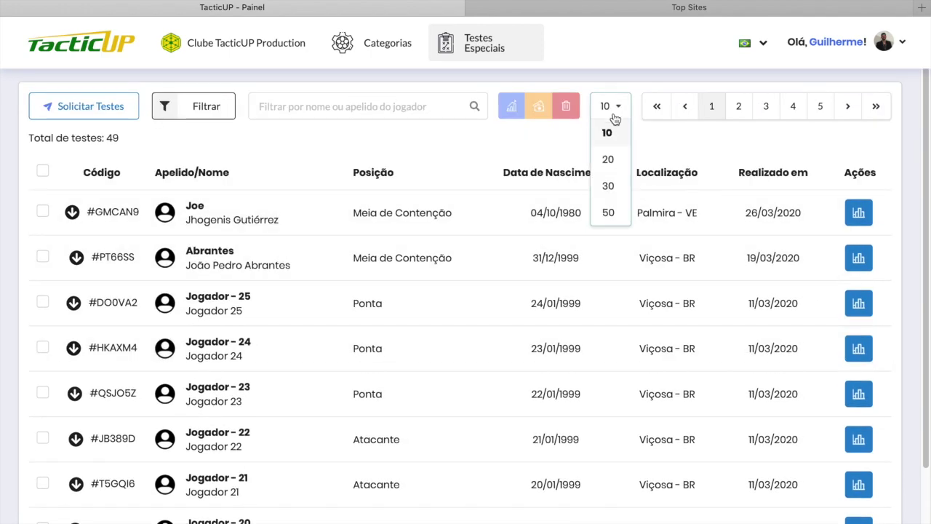
pyautogui.click(617, 217)
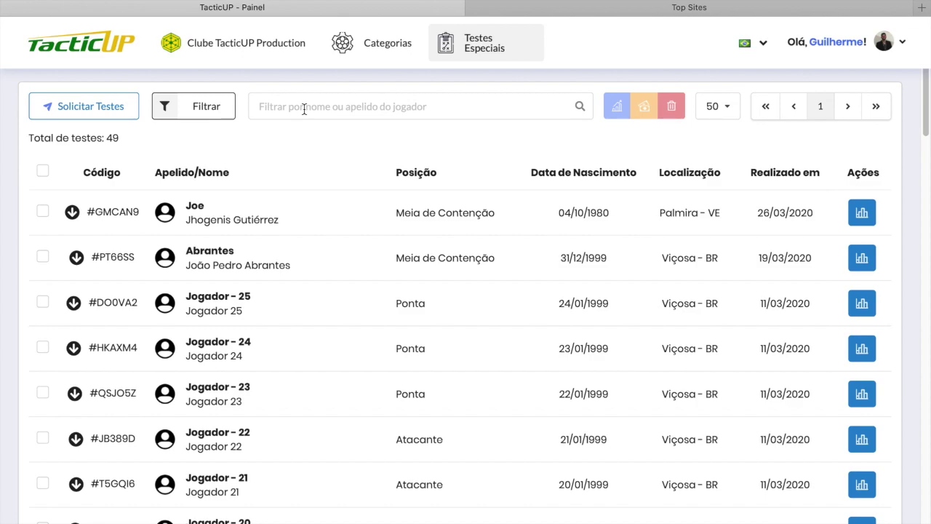
# Step: Review the position, origin, status, payment, completion period and birth year filters, closing them without filtering
pyautogui.click(211, 109)
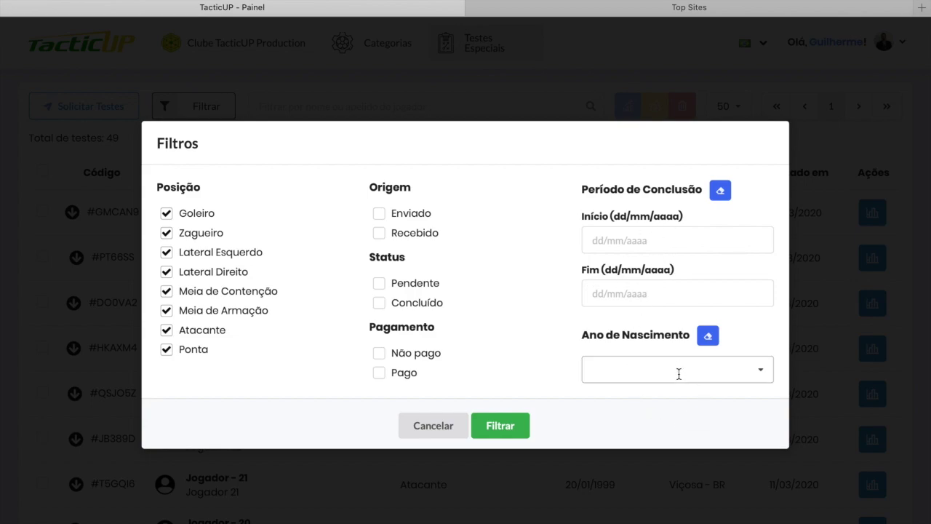
pyautogui.click(434, 427)
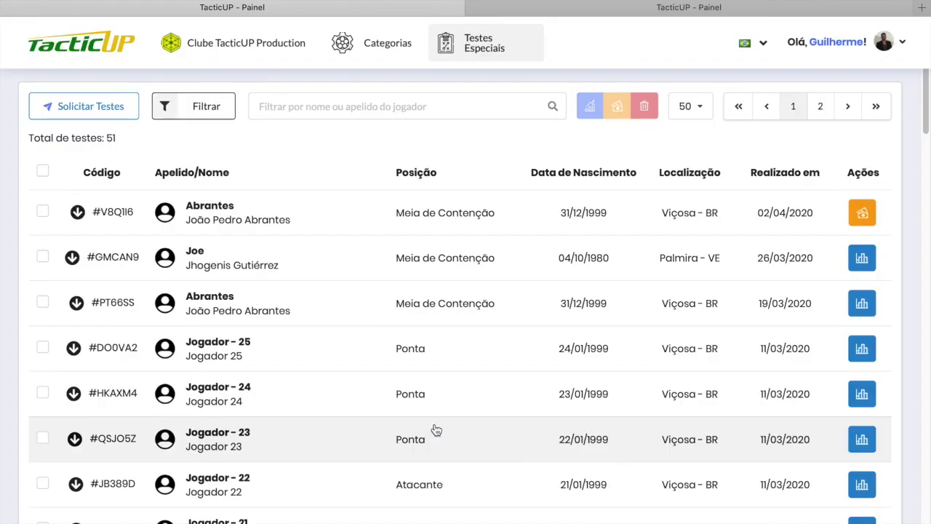
# Step: Pay for the unpaid test completed on 02/04/2020 using the club's credits
pyautogui.scroll(-3, 775, 236)
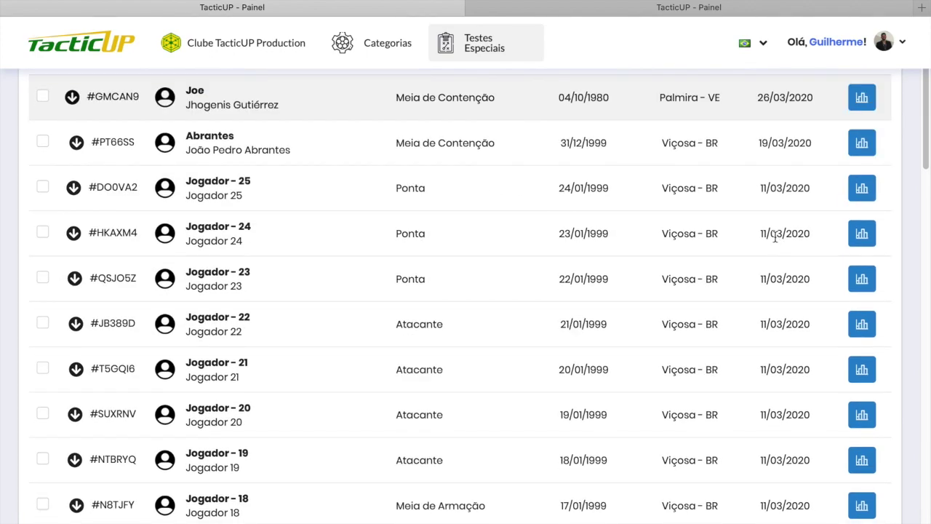
pyautogui.scroll(3, 774, 236)
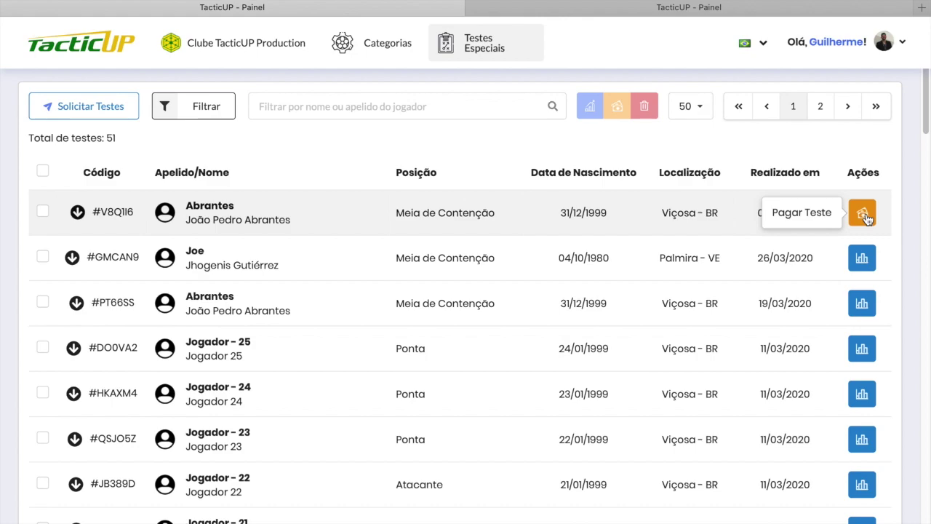
pyautogui.click(864, 215)
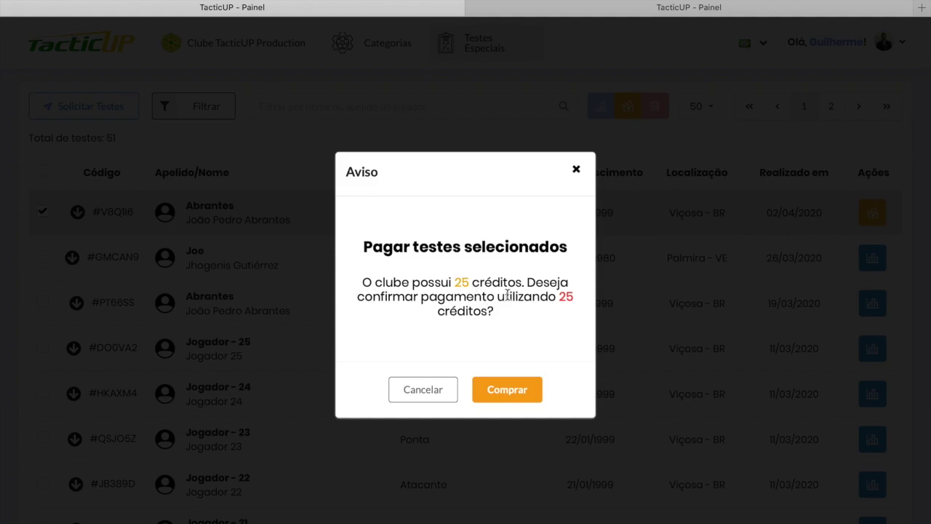
pyautogui.click(509, 390)
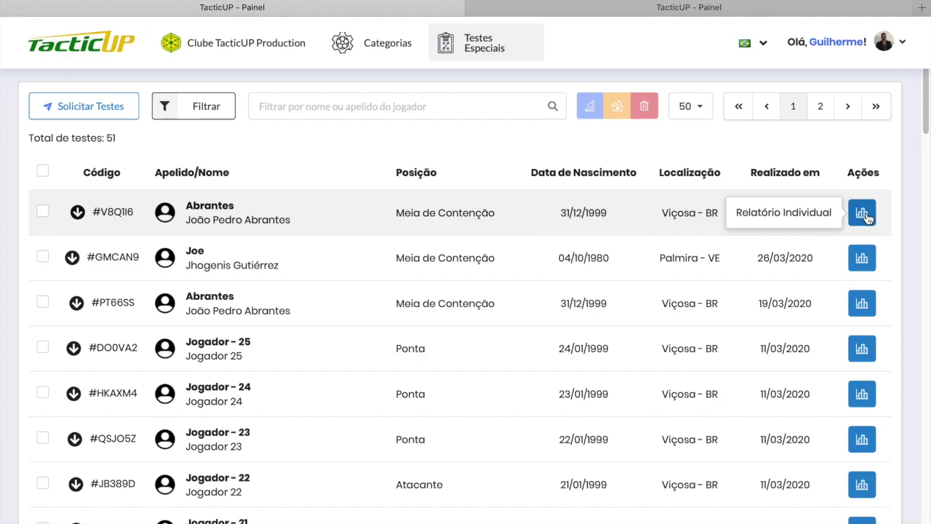
# Step: Open the individual report of the newly paid test and examine its general, offensive and defensive indices
pyautogui.click(863, 213)
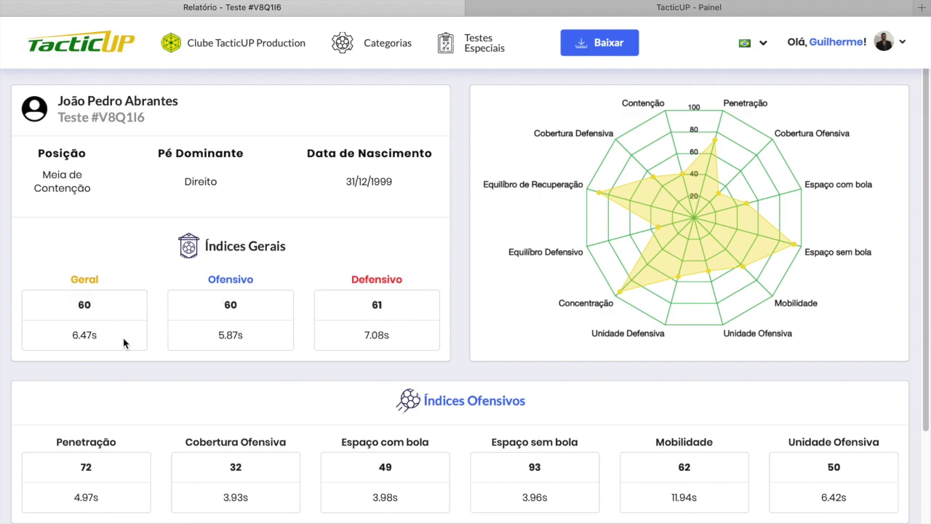
pyautogui.scroll(-2, 123, 338)
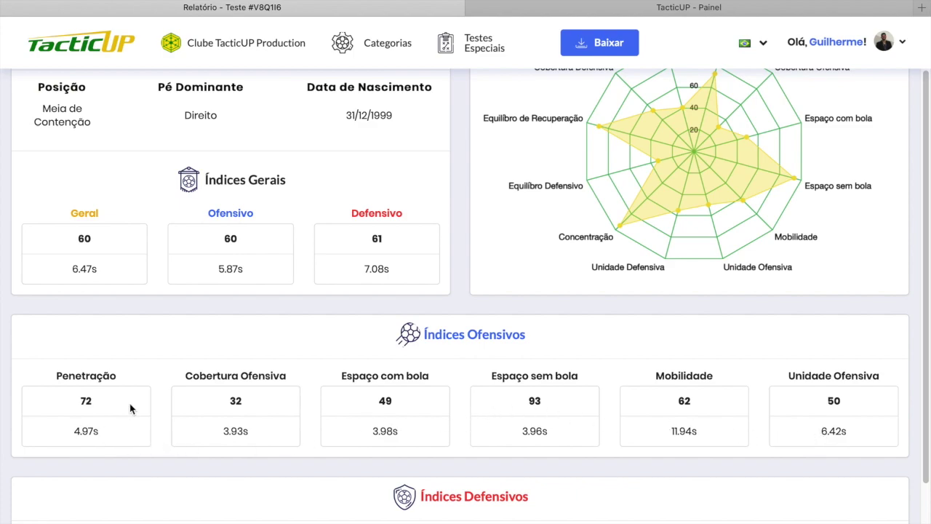
pyautogui.scroll(-1, 129, 406)
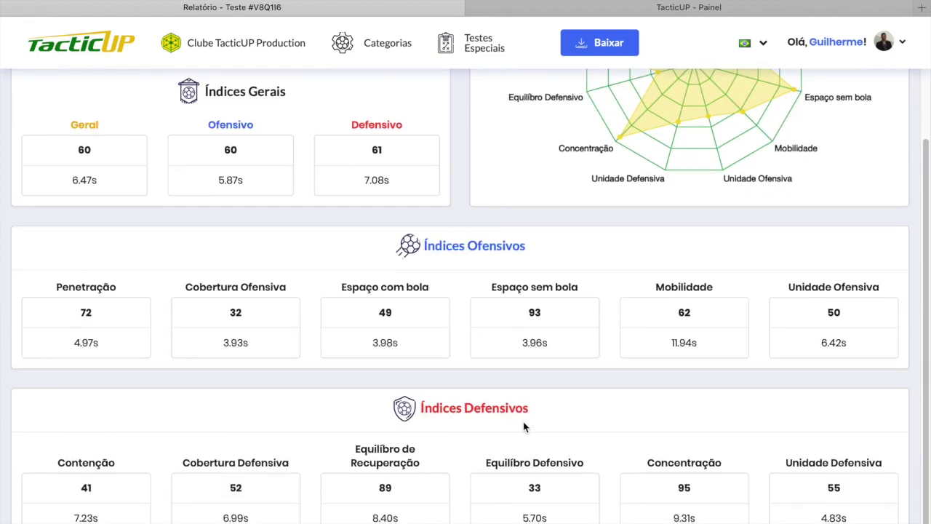
pyautogui.scroll(2, 532, 405)
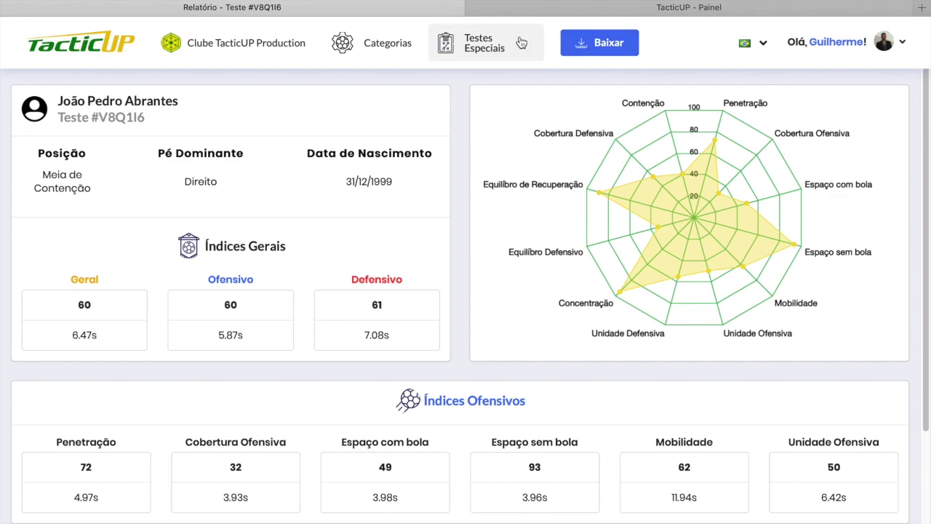
# Step: Return to the special tests list and filter it to only the Atacante and Ponta positions
pyautogui.click(494, 48)
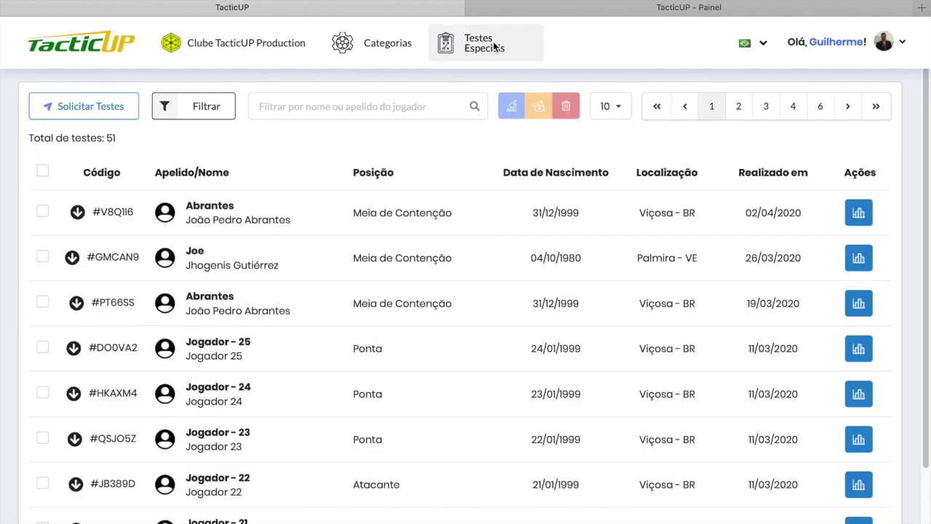
pyautogui.click(206, 108)
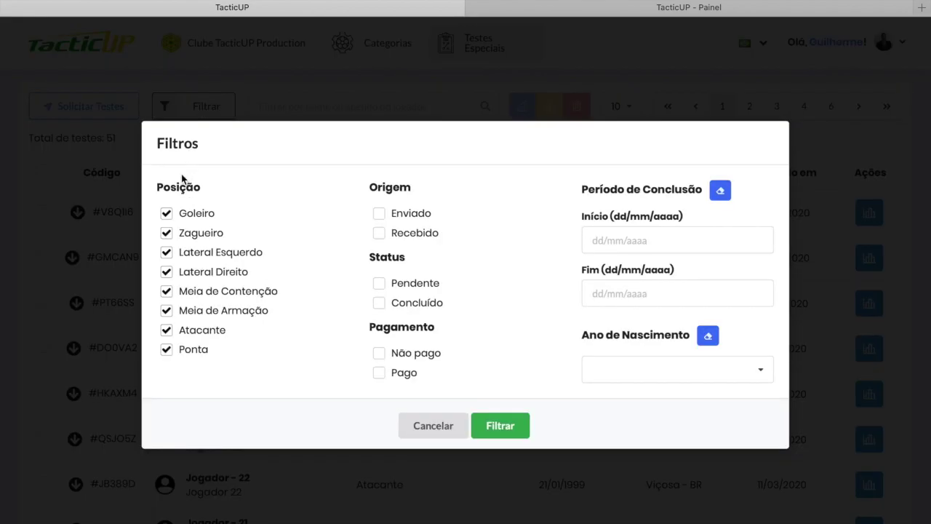
pyautogui.click(167, 213)
pyautogui.click(166, 233)
pyautogui.click(166, 253)
pyautogui.click(167, 271)
pyautogui.click(166, 291)
pyautogui.click(167, 311)
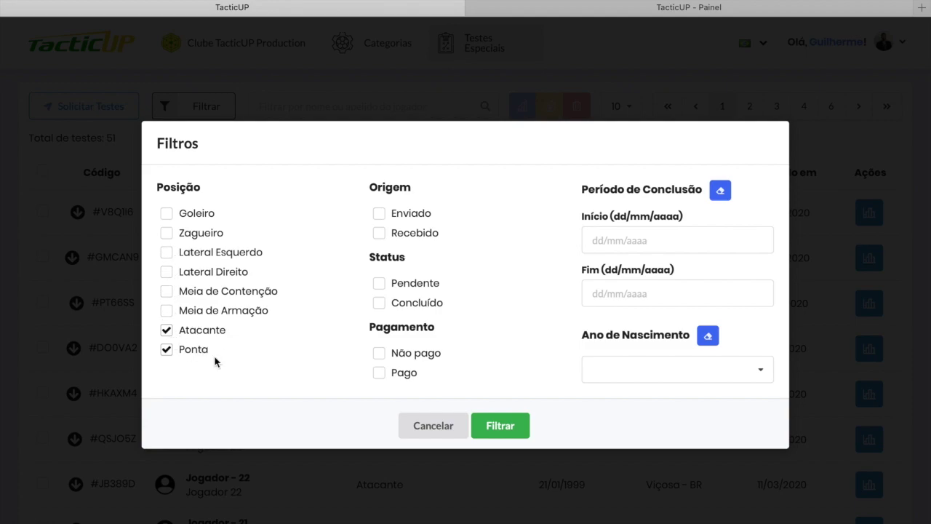
pyautogui.click(521, 428)
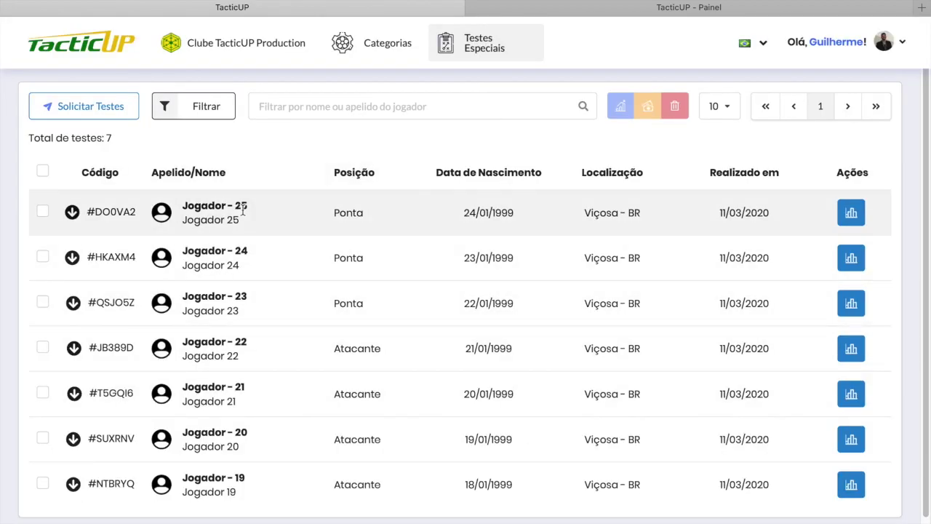
# Step: Select all filtered tests and download their collective report as a PDF in Português, leaving the report dialog closed
pyautogui.click(42, 173)
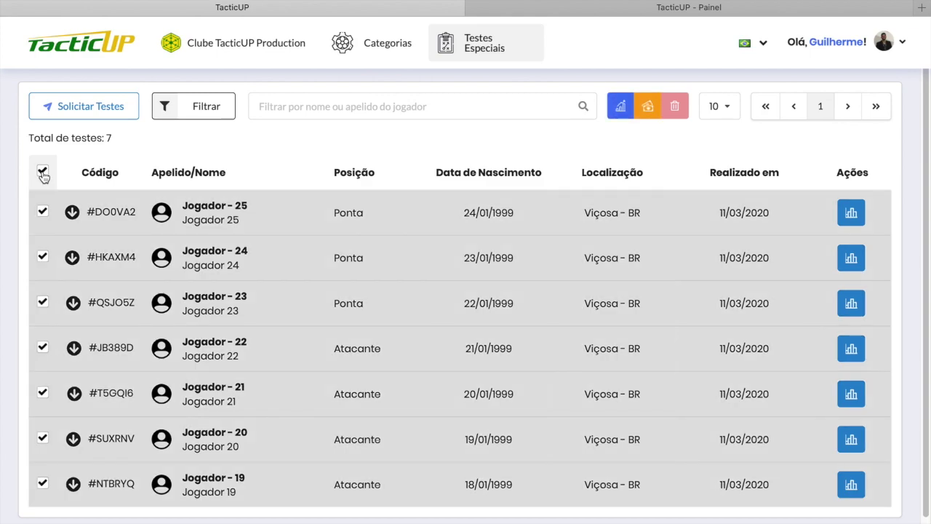
pyautogui.click(619, 107)
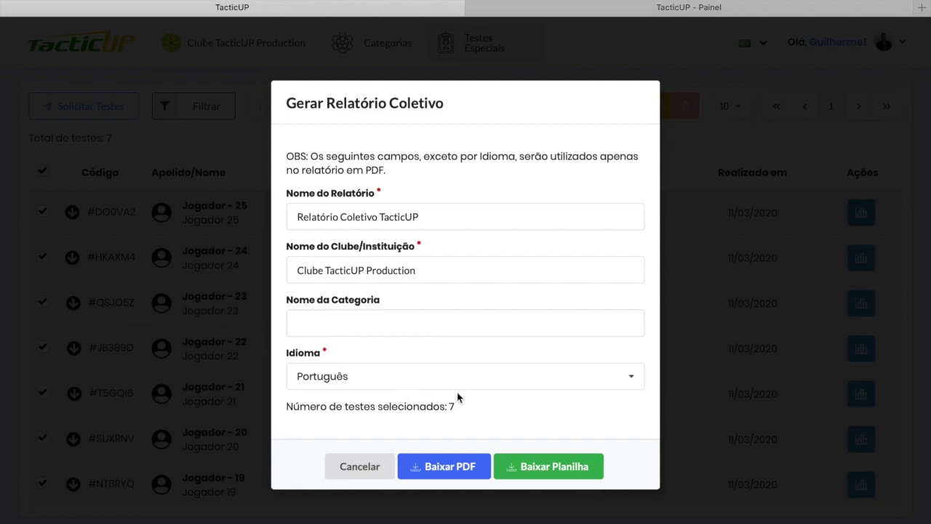
pyautogui.click(609, 385)
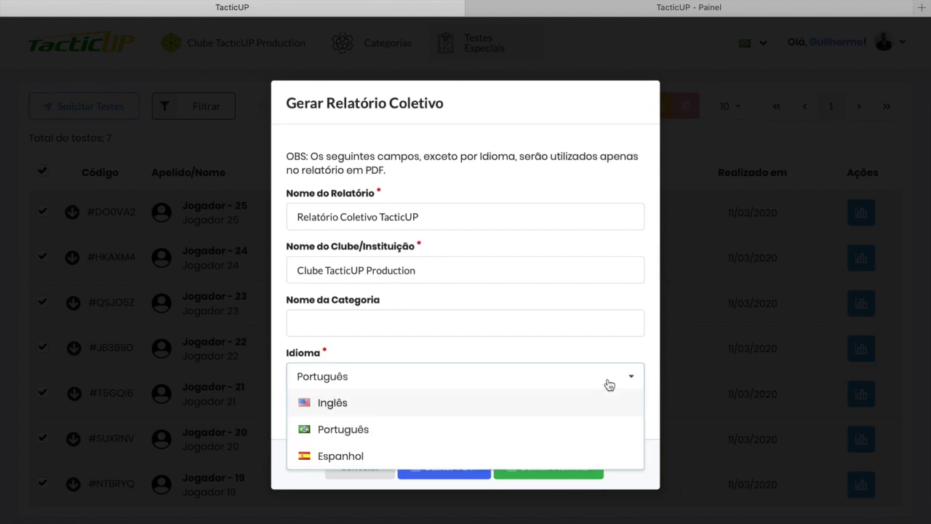
pyautogui.click(520, 431)
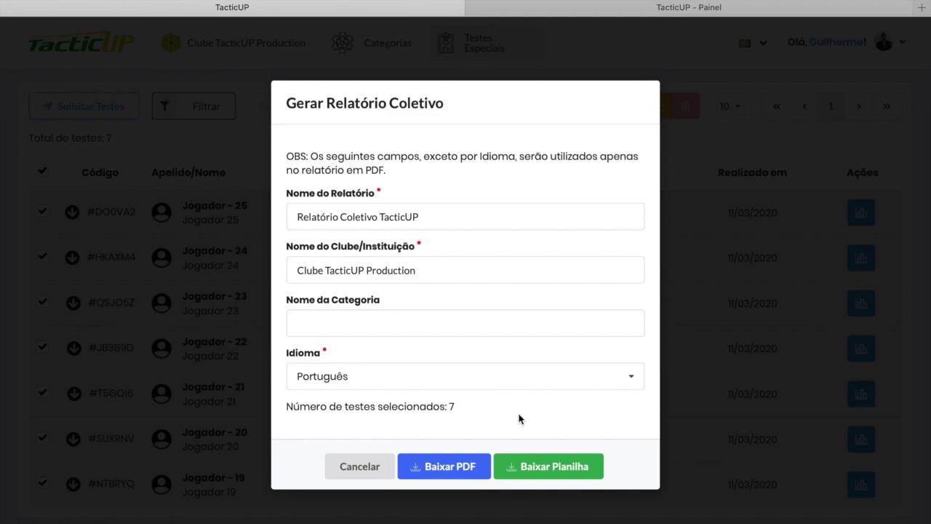
pyautogui.click(447, 466)
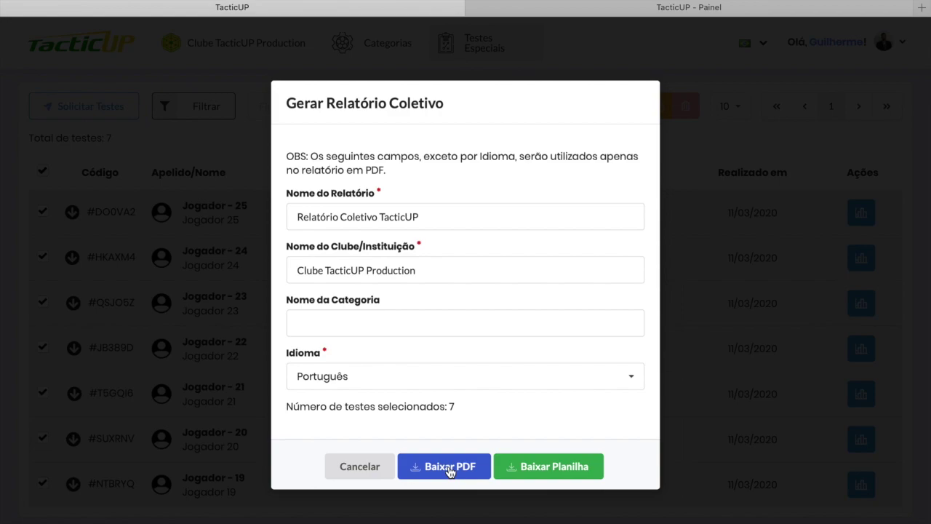
pyautogui.click(373, 473)
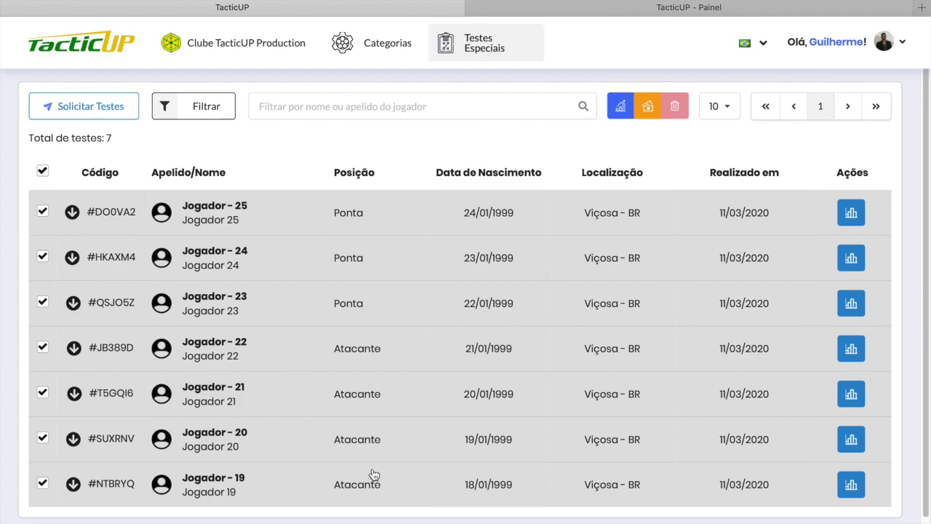